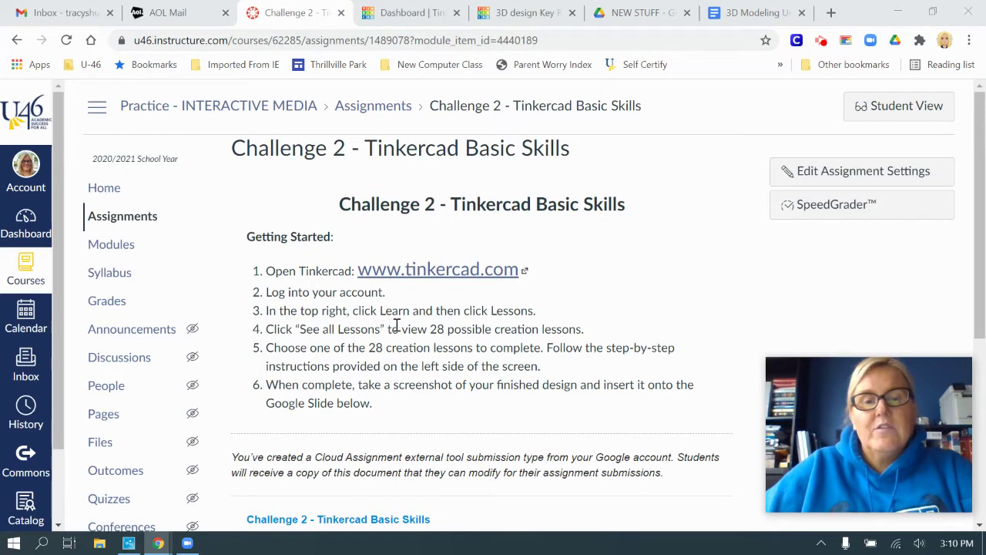
Switch to Tinkercad and open the full collection of 3D lessons from the learning area
click(404, 13)
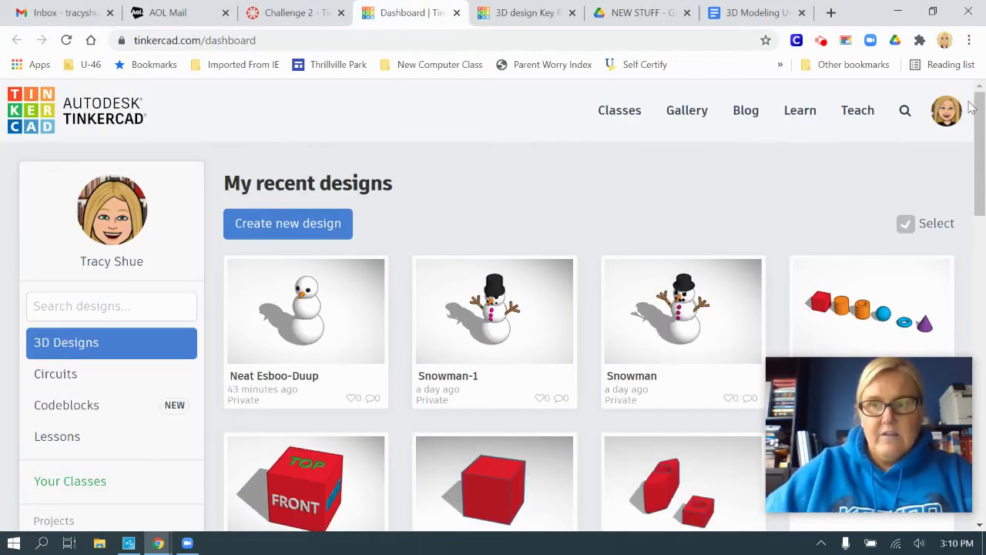
click(806, 118)
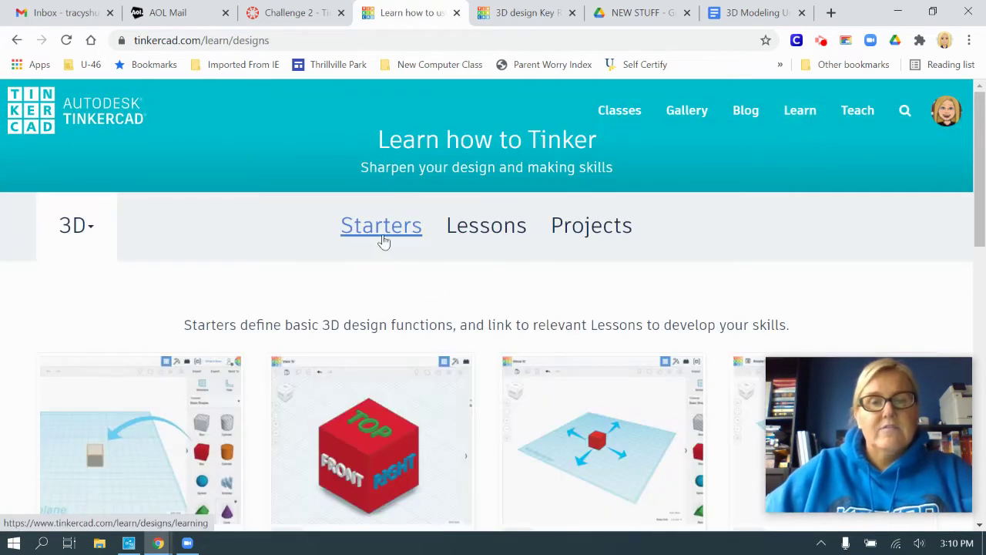
click(482, 231)
scroll(539, 242, down, 3)
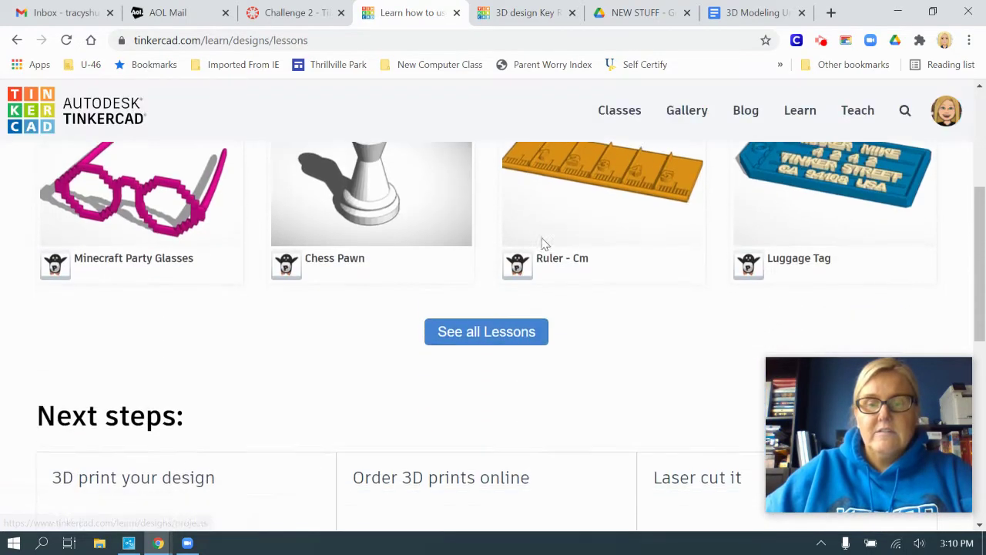
scroll(541, 243, up, 1)
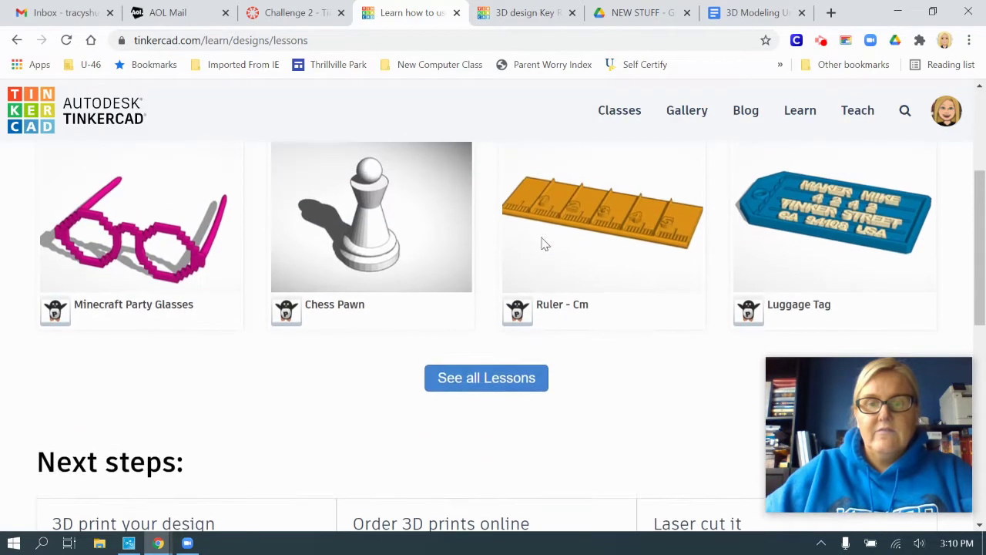
click(497, 391)
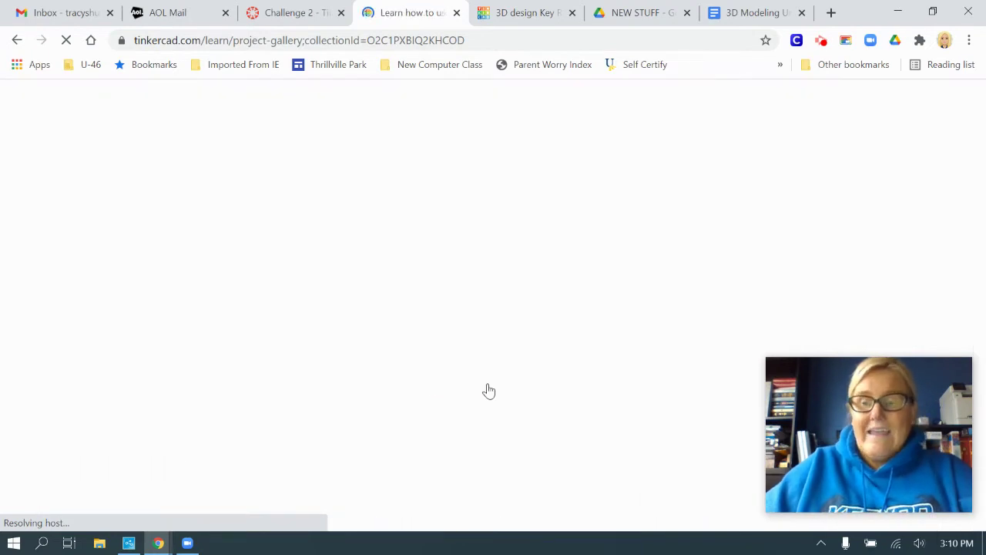
Switch to the Challenge 2 - Tinkercad Basic Skills assignment in Canvas and review its instructions and embedded slide
click(296, 13)
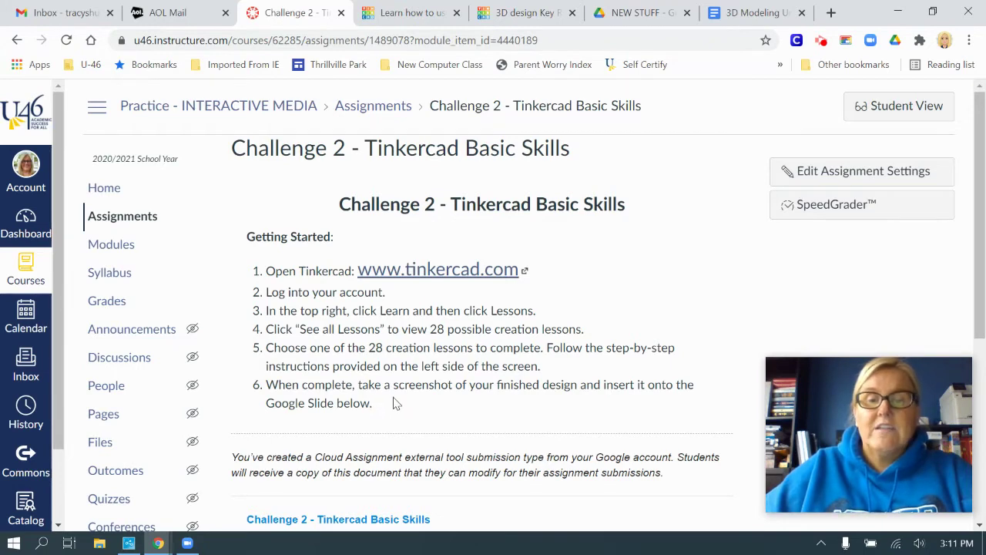
scroll(451, 389, down, 5)
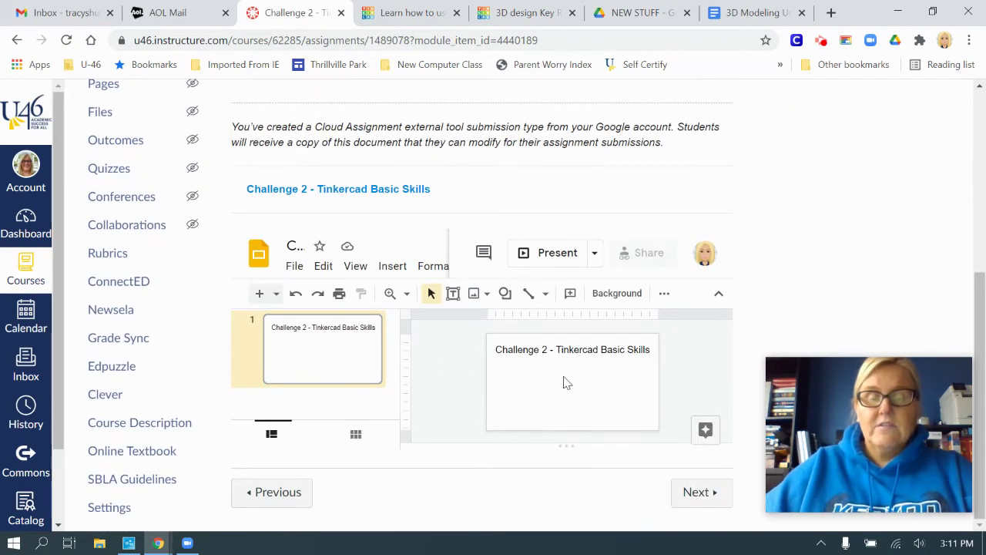
scroll(544, 158, up, 2)
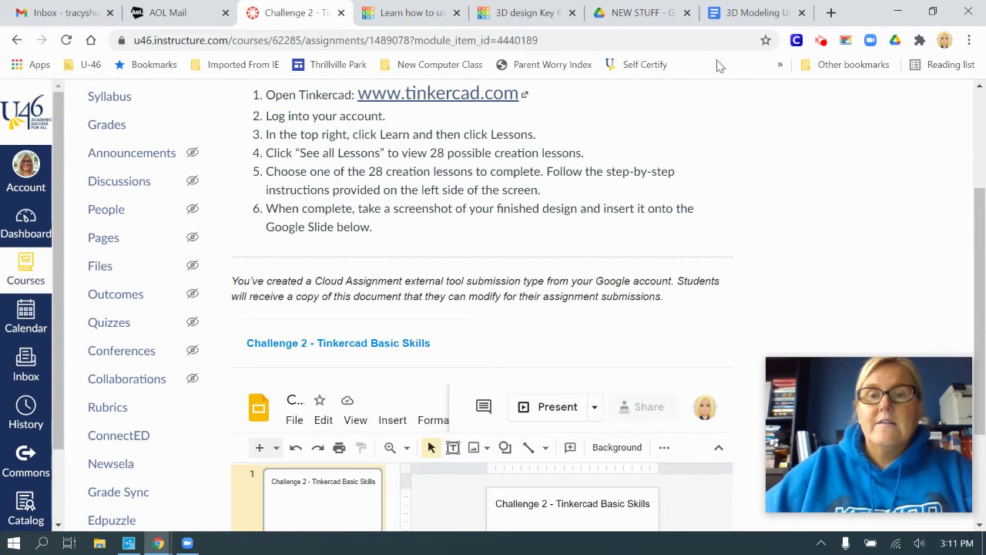
Return to Tinkercad's Basic Skills gallery and open the Key Ring, Letters! lesson
click(410, 21)
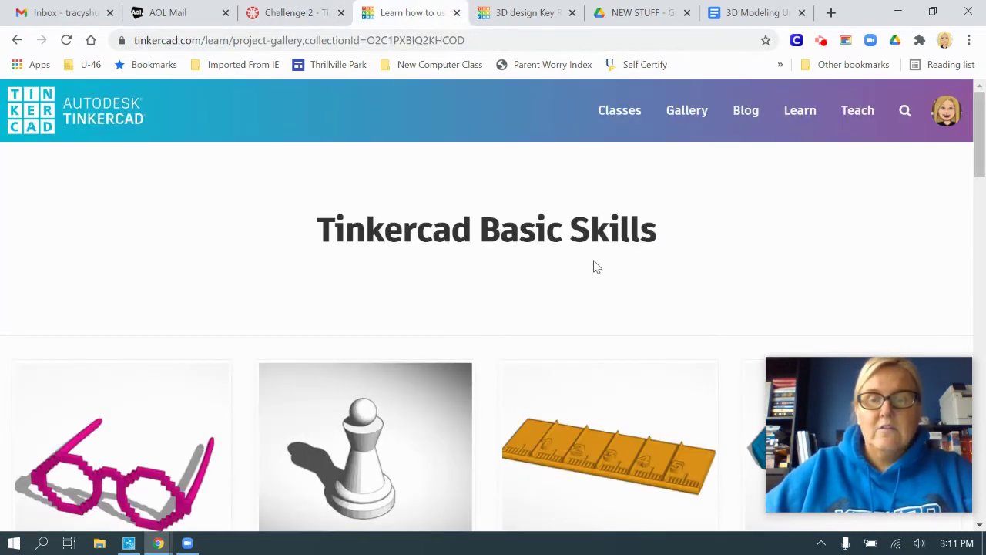
scroll(597, 267, down, 8)
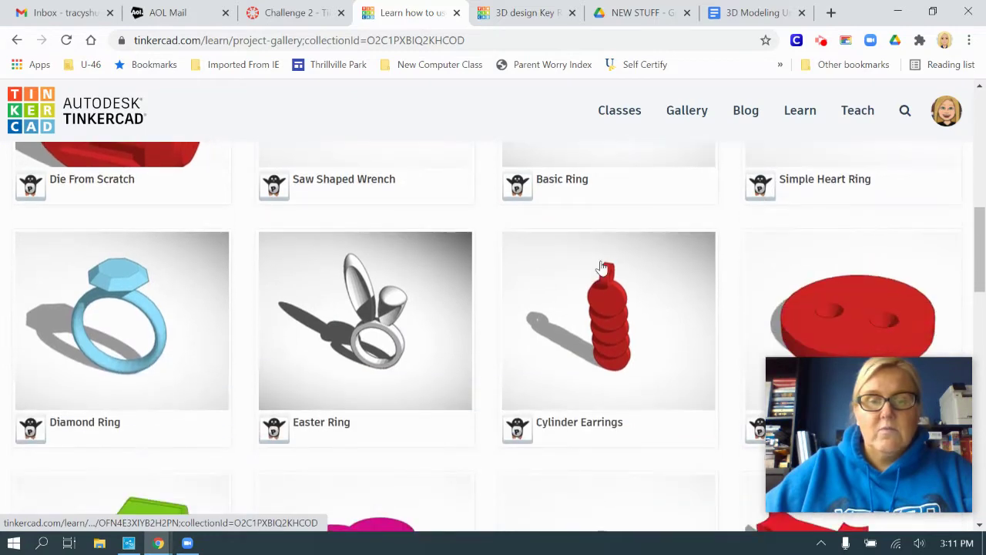
scroll(605, 267, down, 11)
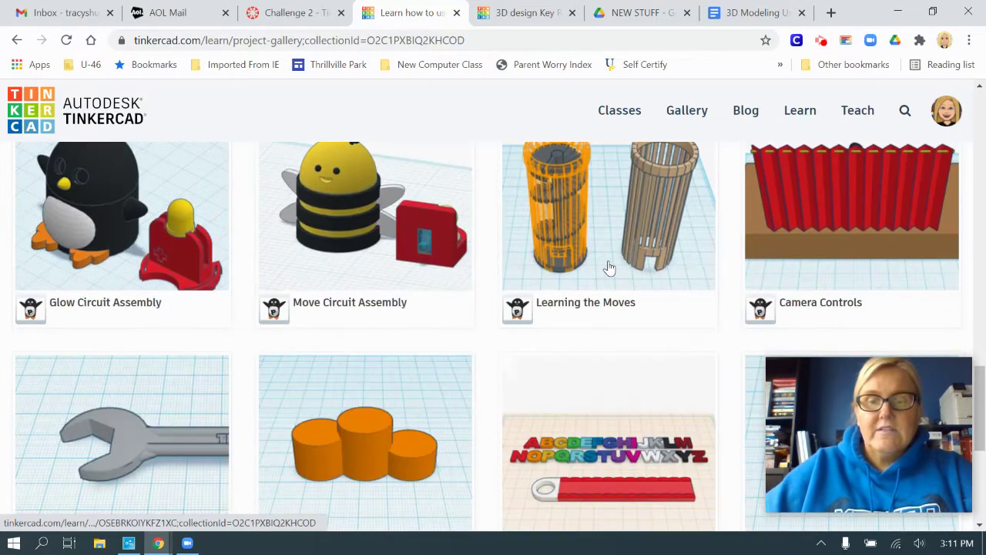
scroll(609, 267, down, 3)
click(609, 250)
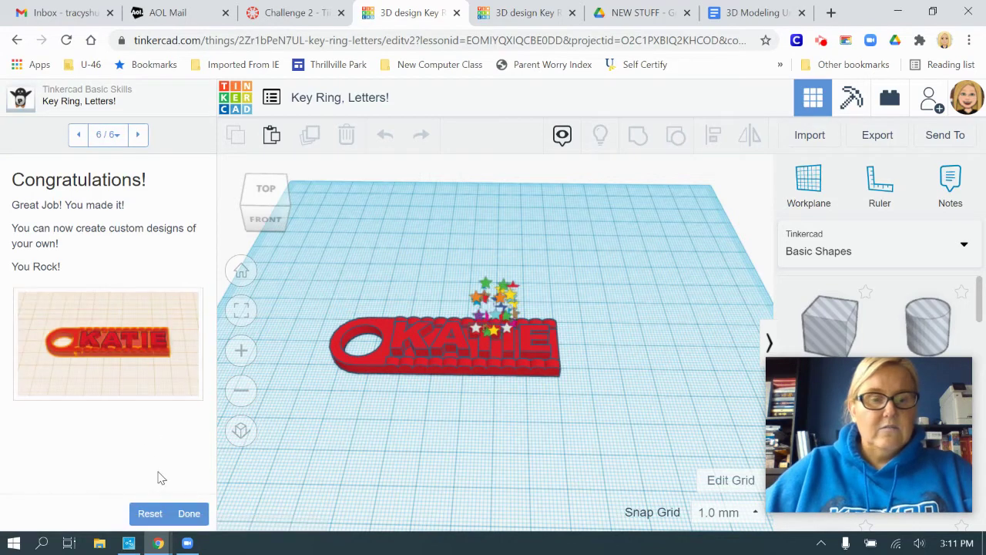
Reset the lesson's progress and advance to the Place Your Letters instructions
click(152, 514)
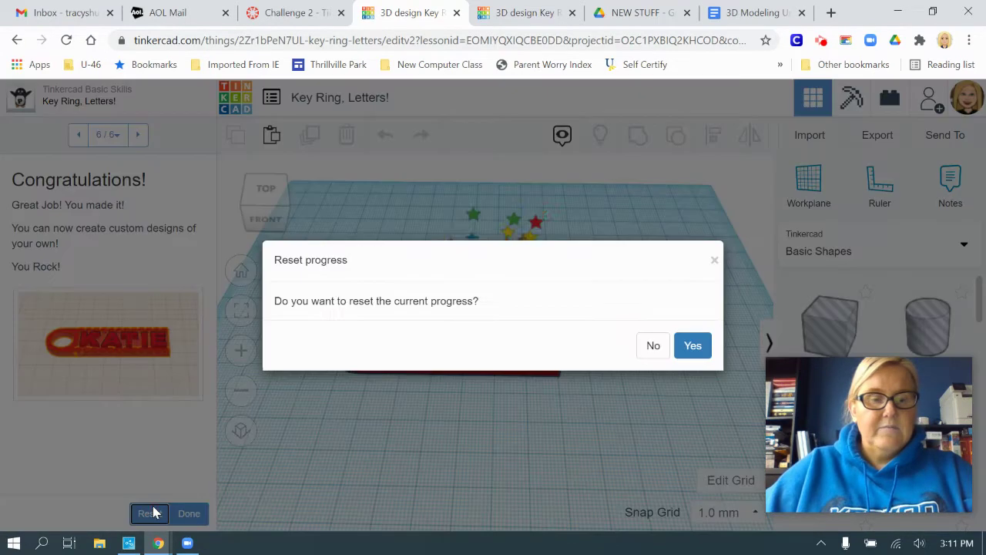
click(686, 354)
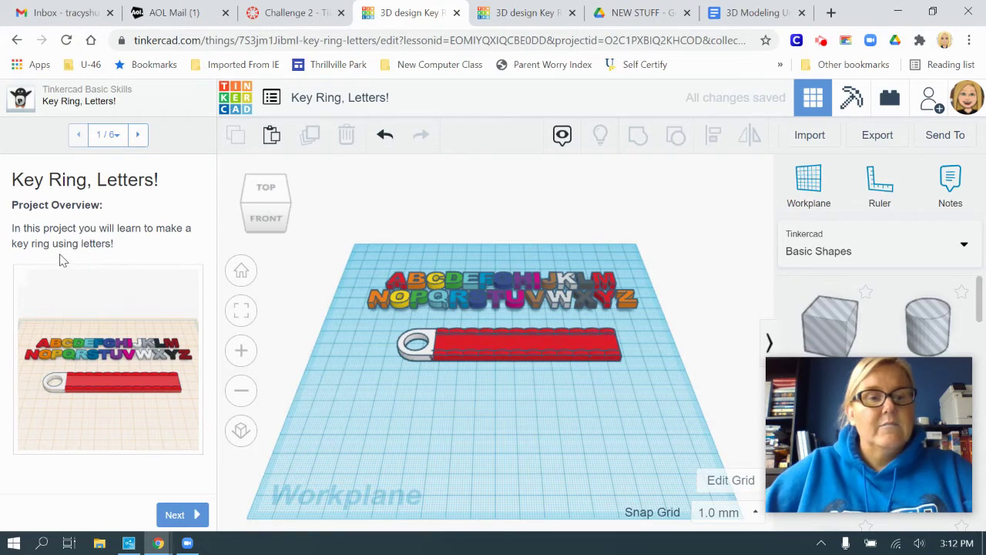
click(171, 517)
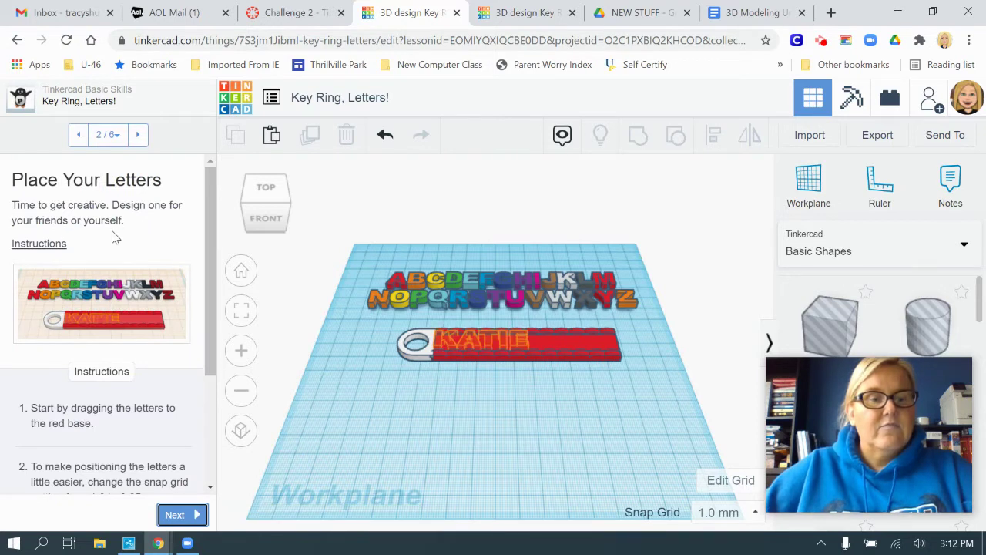
scroll(141, 277, down, 3)
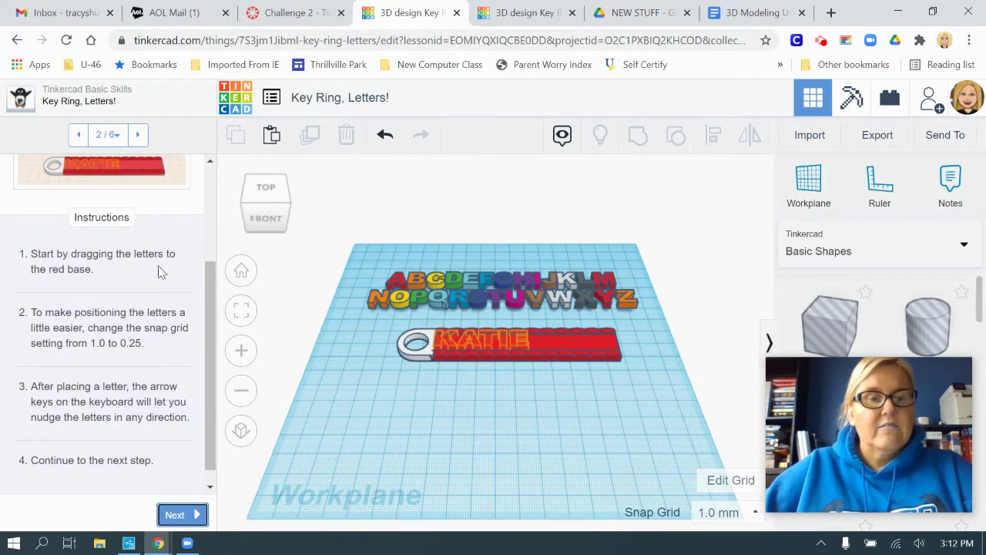
Set the workplane's snap grid to 0.25 mm
scroll(551, 420, up, 3)
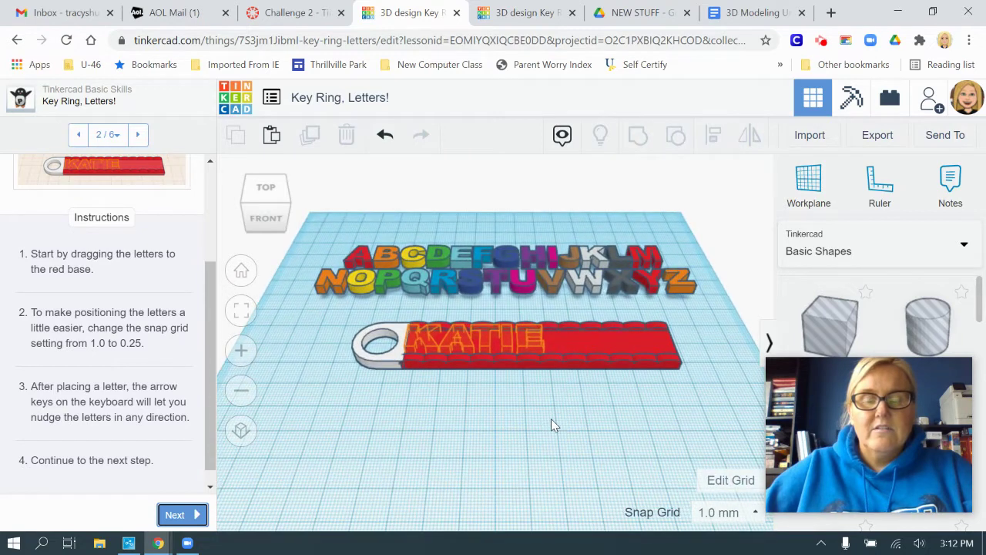
scroll(551, 420, up, 2)
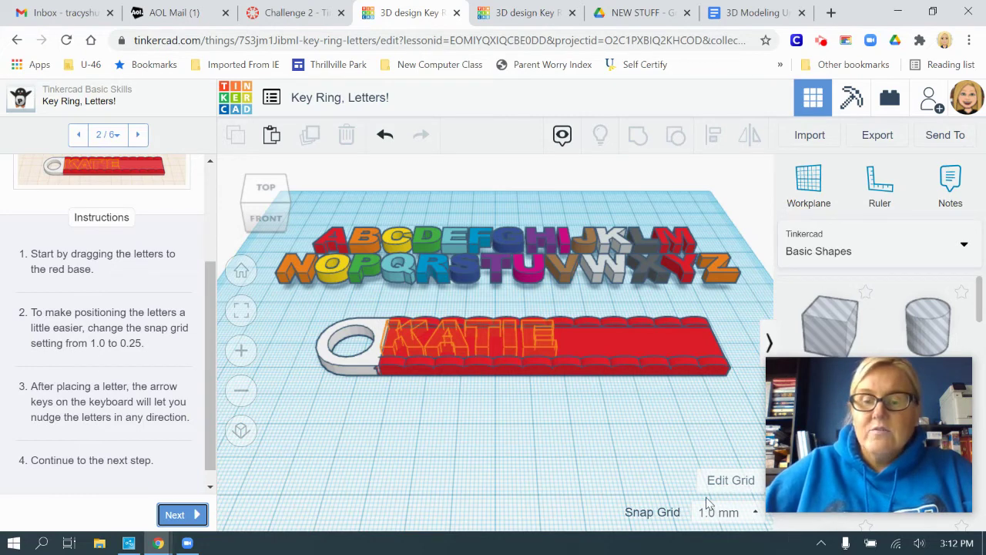
click(755, 516)
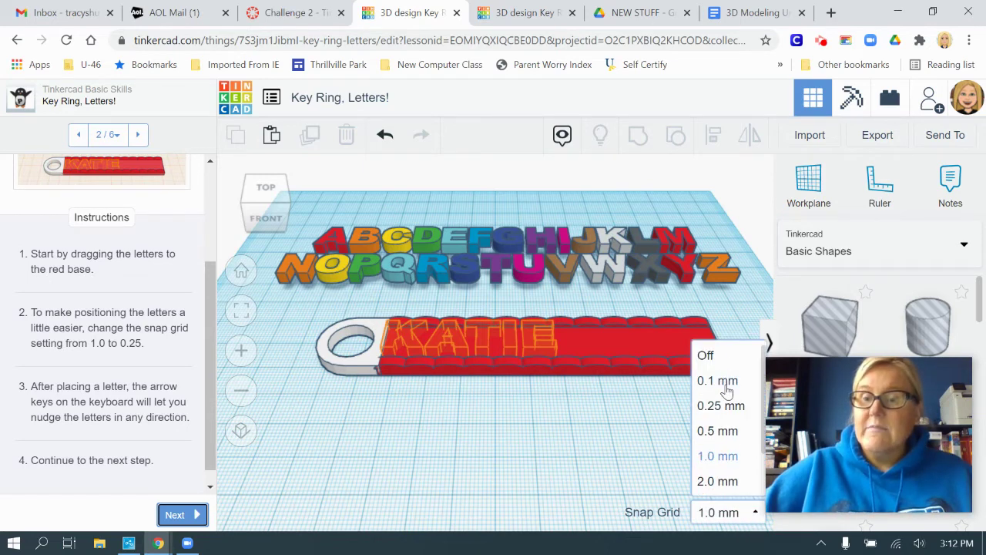
click(718, 407)
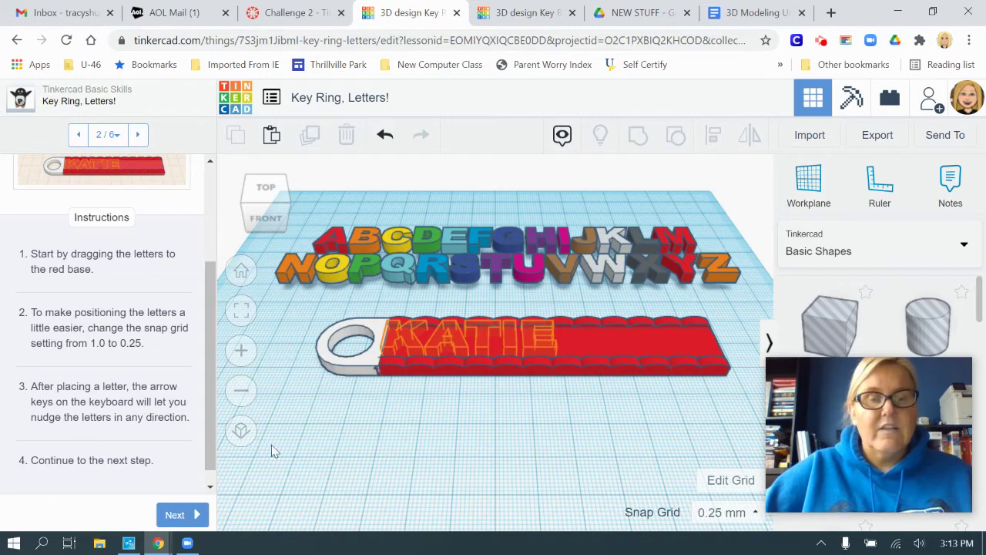
Move the letter K onto the red base and nudge it left into its orange outline beside the ring
scroll(472, 421, up, 5)
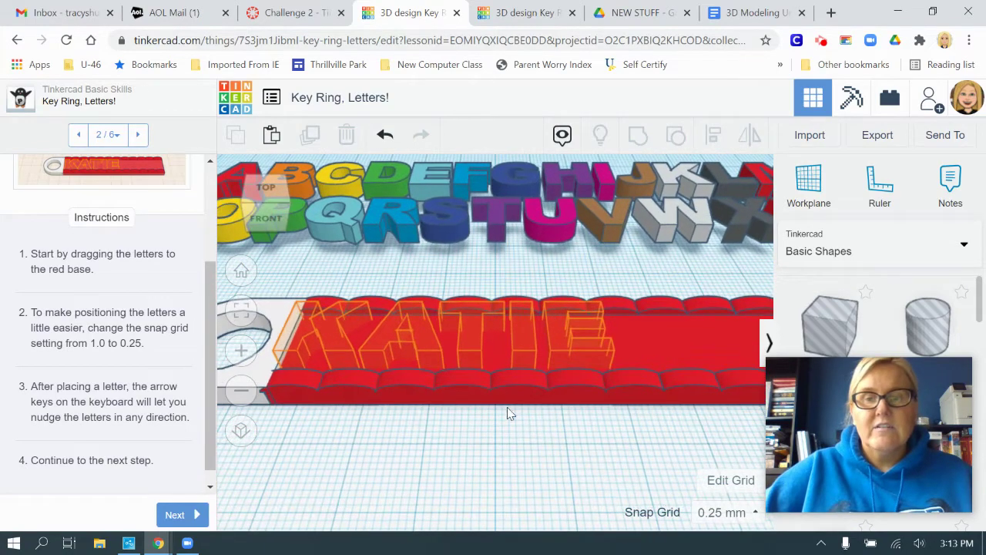
drag(649, 218, 331, 315)
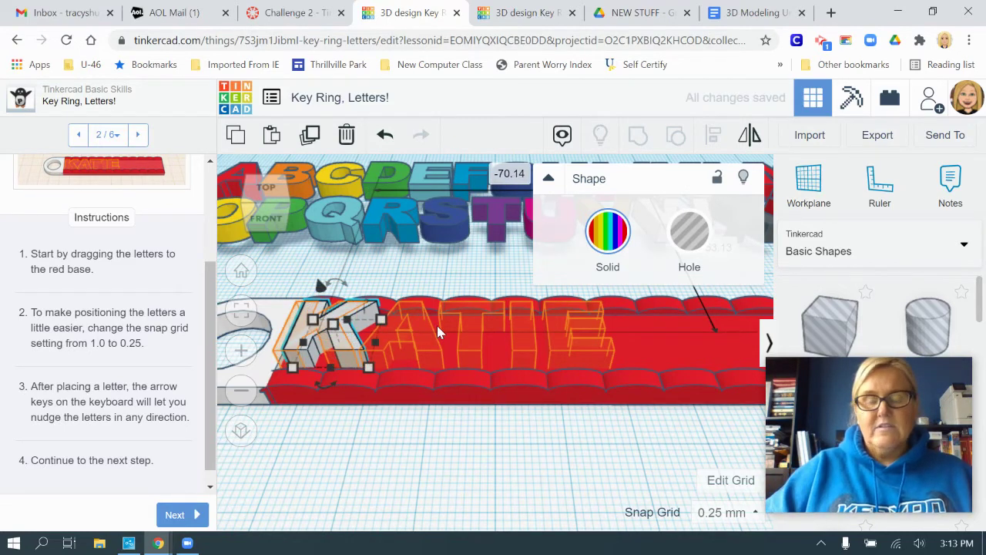
key(Left)
key(Left)
key(Left)
key(Left)
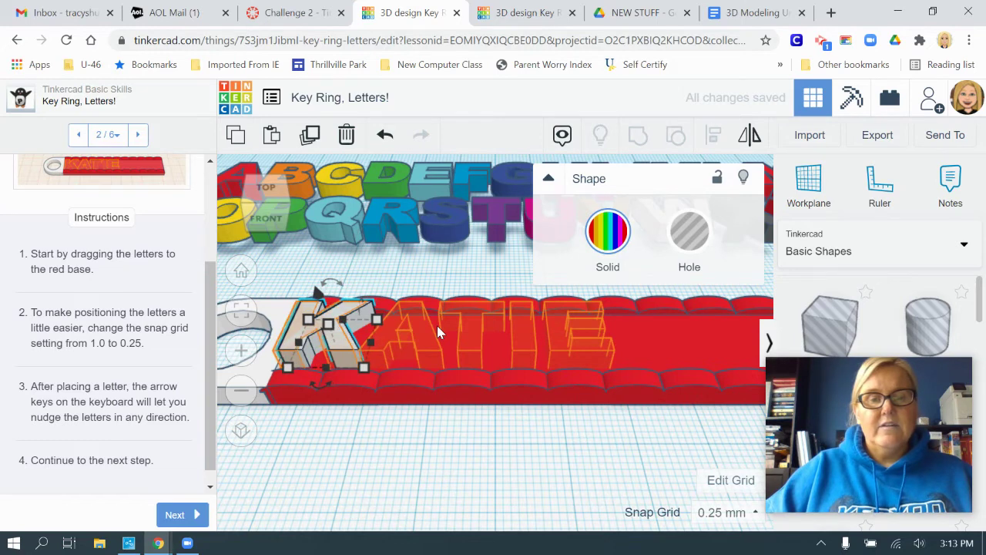
key(Left)
key(Left)
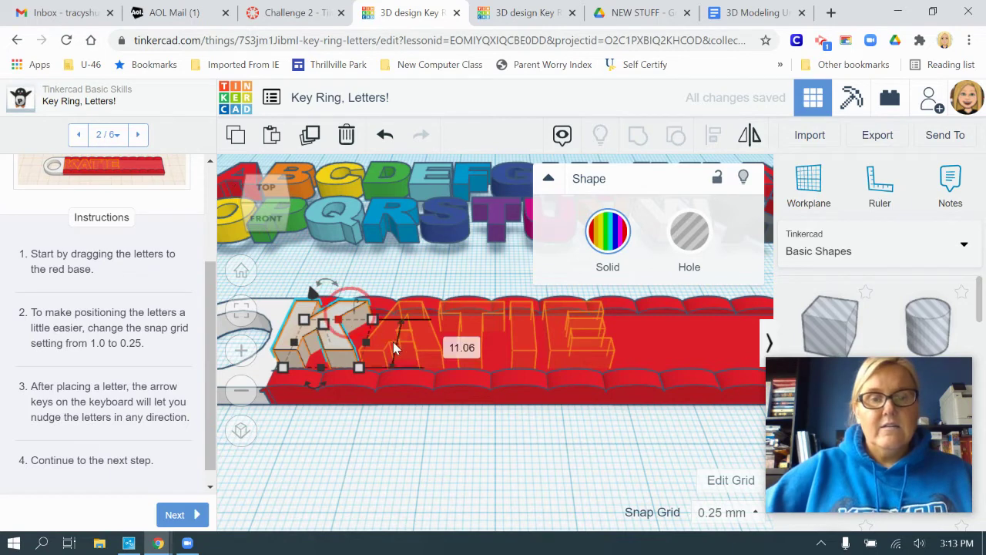
Move the letter A from the alphabet into its orange outline after the K on the red base
click(244, 182)
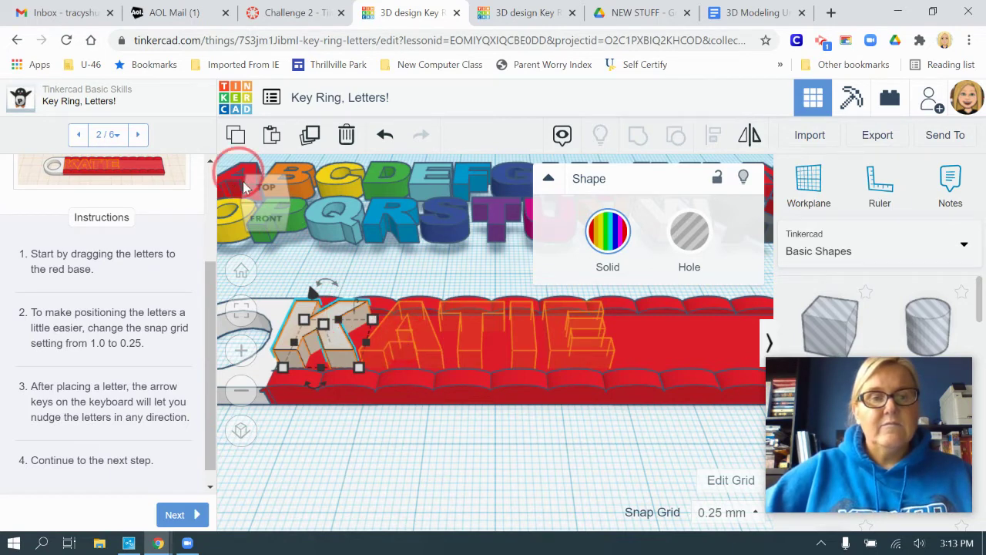
drag(234, 179, 482, 324)
right_drag(537, 420, 550, 475)
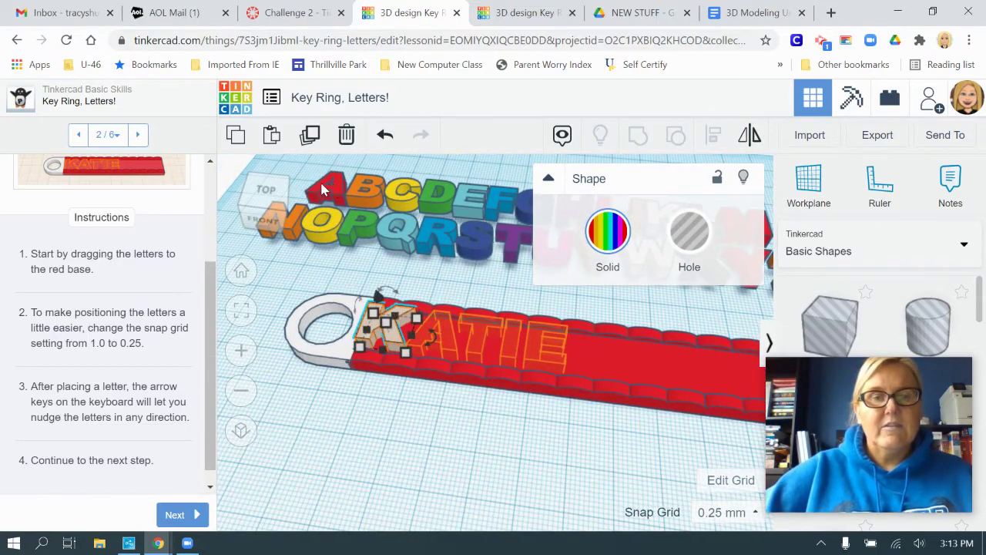
click(321, 190)
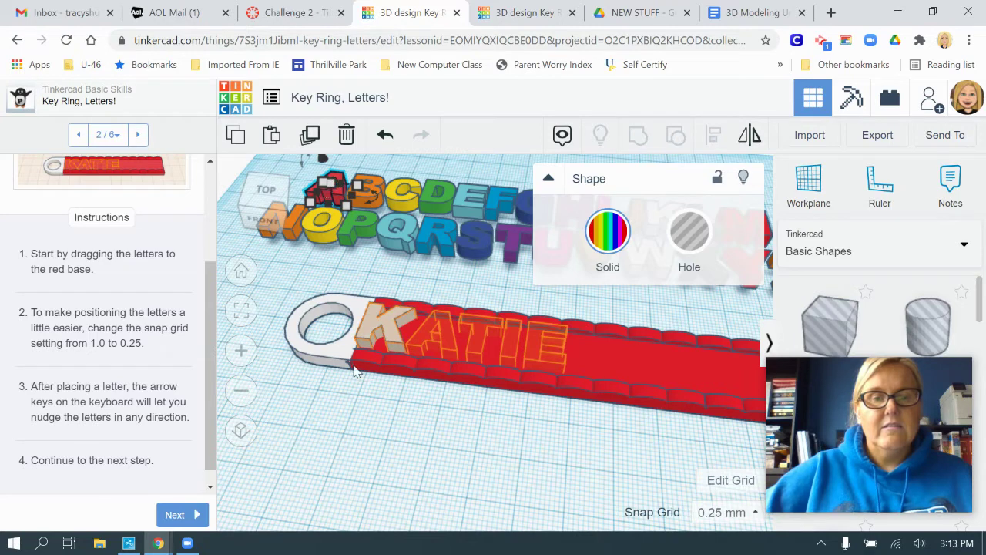
click(390, 462)
drag(330, 182, 438, 330)
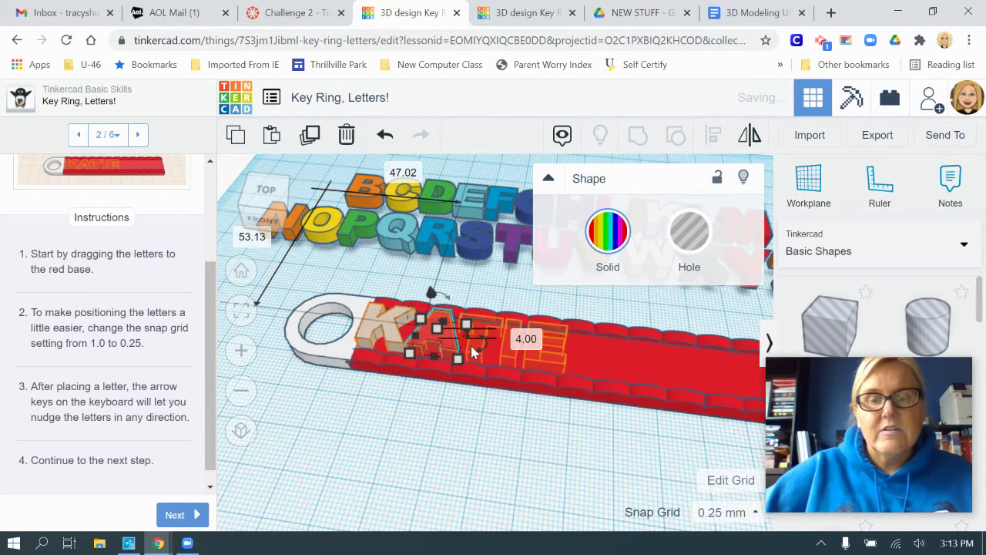
Place the letters T, I and E in their orange outlines on the red base, collapsing the shape properties that cover the alphabet
click(512, 240)
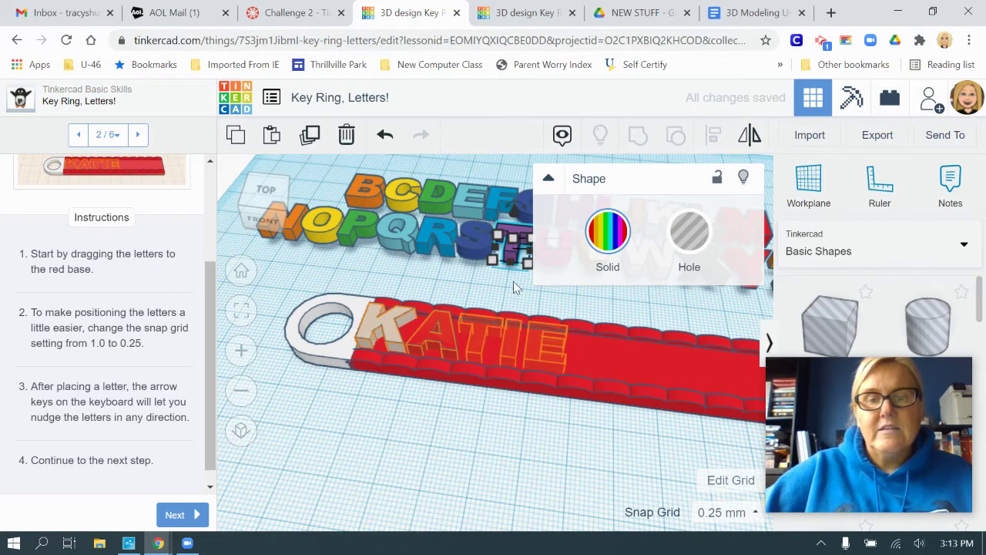
drag(511, 239, 476, 338)
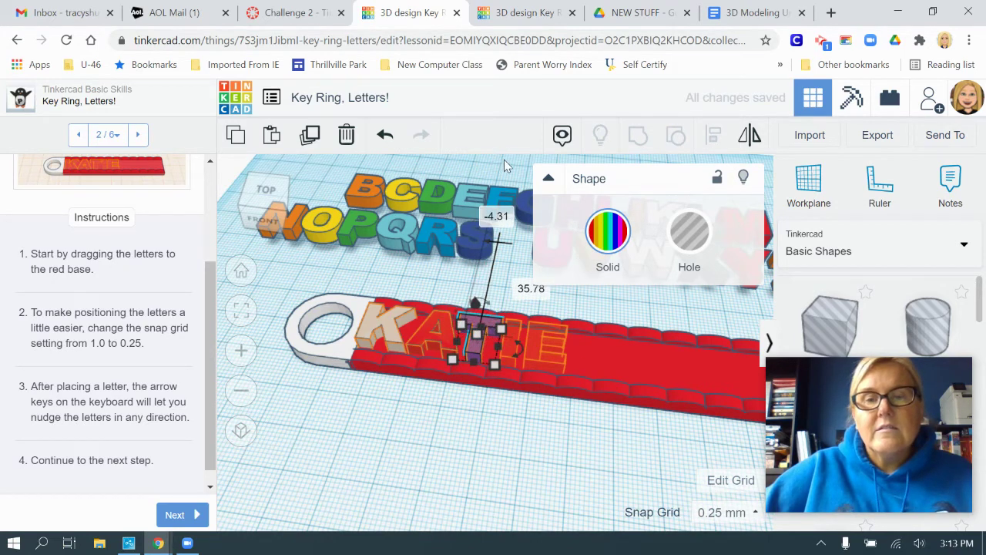
click(549, 179)
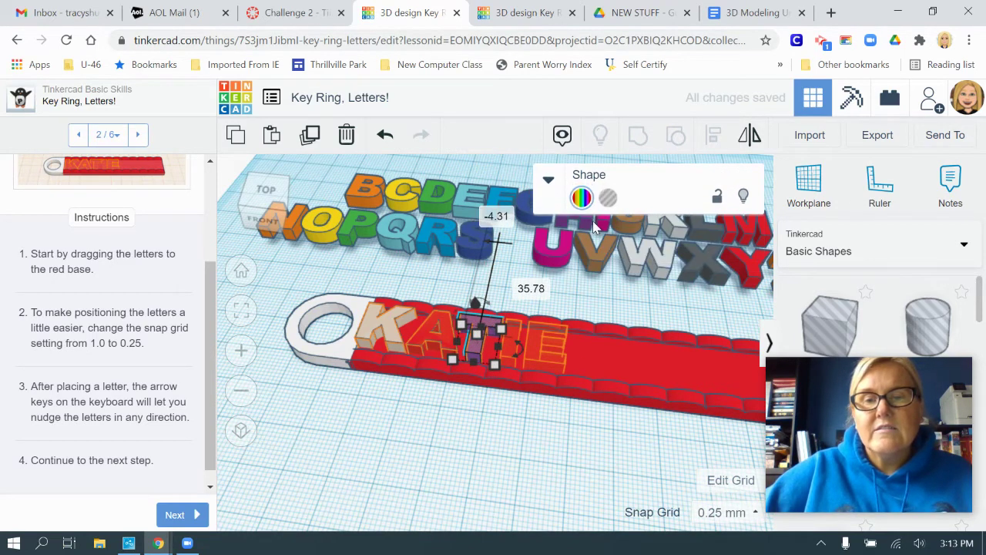
drag(601, 223, 507, 362)
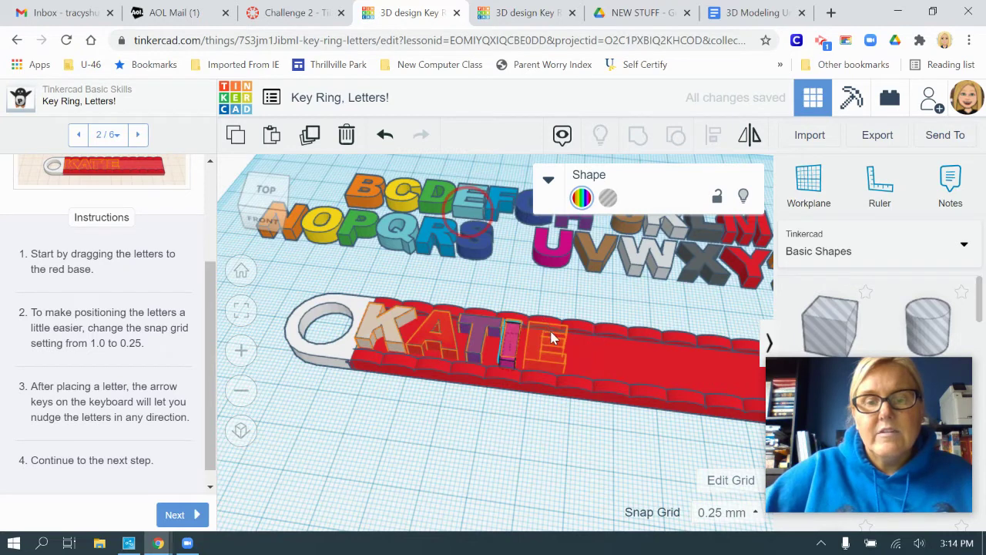
drag(551, 337, 542, 367)
right_drag(560, 419, 400, 458)
Advance the lesson to Resize the Red Base and shorten the red base to about 54.17 mm so it ends at the letter E
click(180, 516)
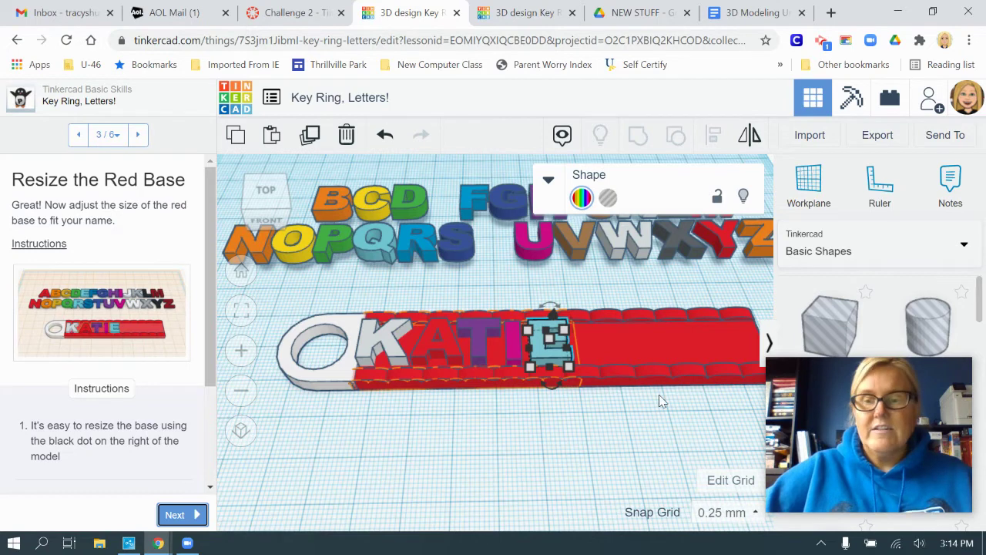
scroll(670, 370, down, 3)
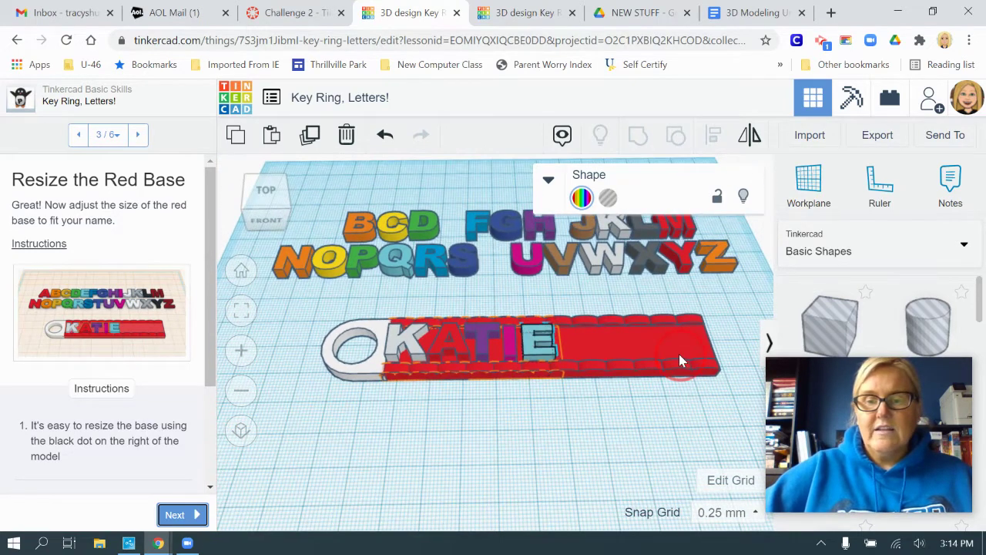
click(679, 353)
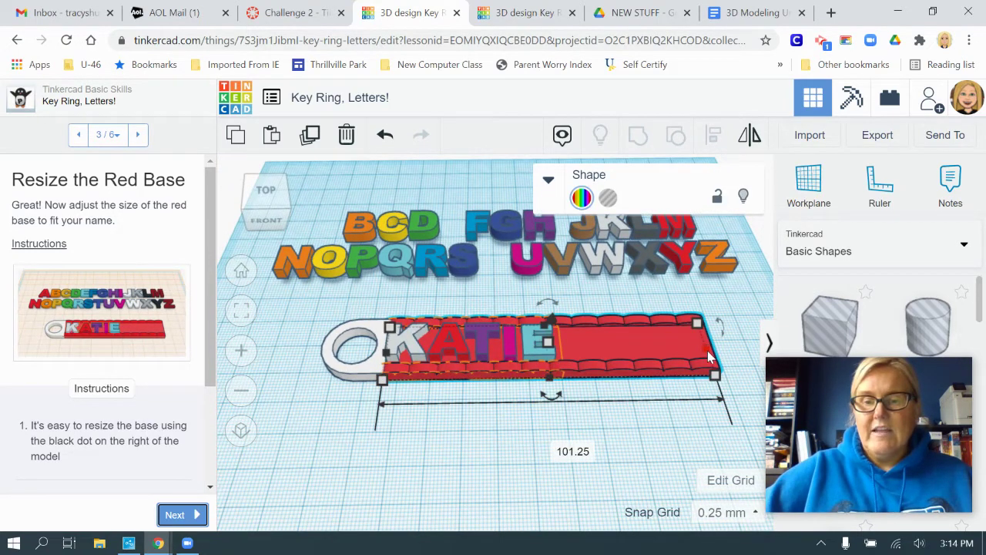
drag(706, 348, 561, 356)
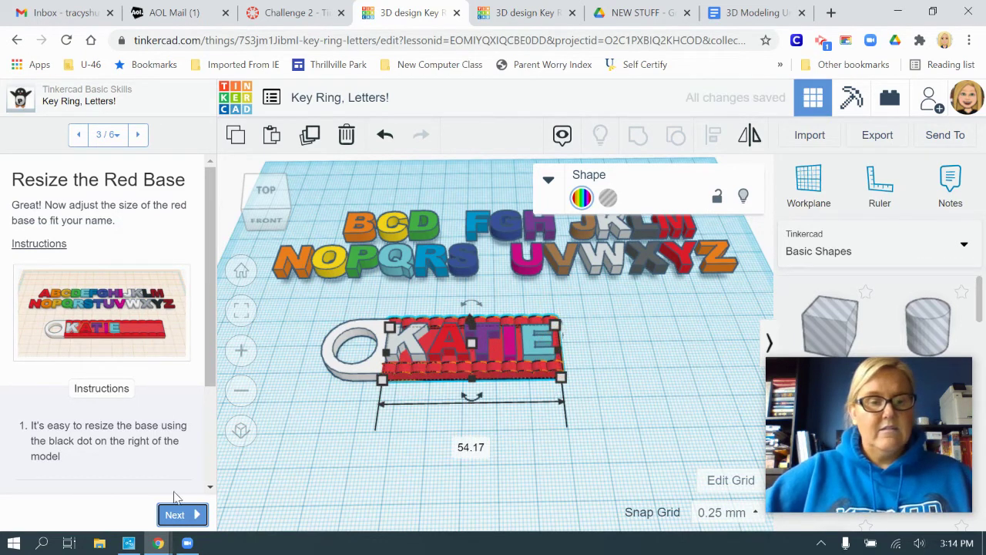
Continue to the Clean Up lesson step and delete all the leftover alphabet letters behind the key ring
drag(213, 316, 216, 432)
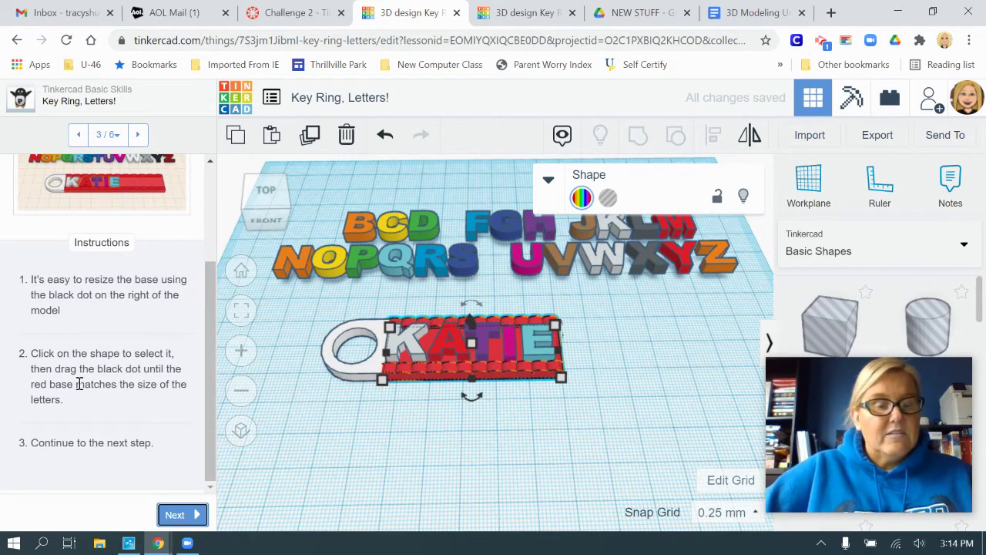
click(176, 516)
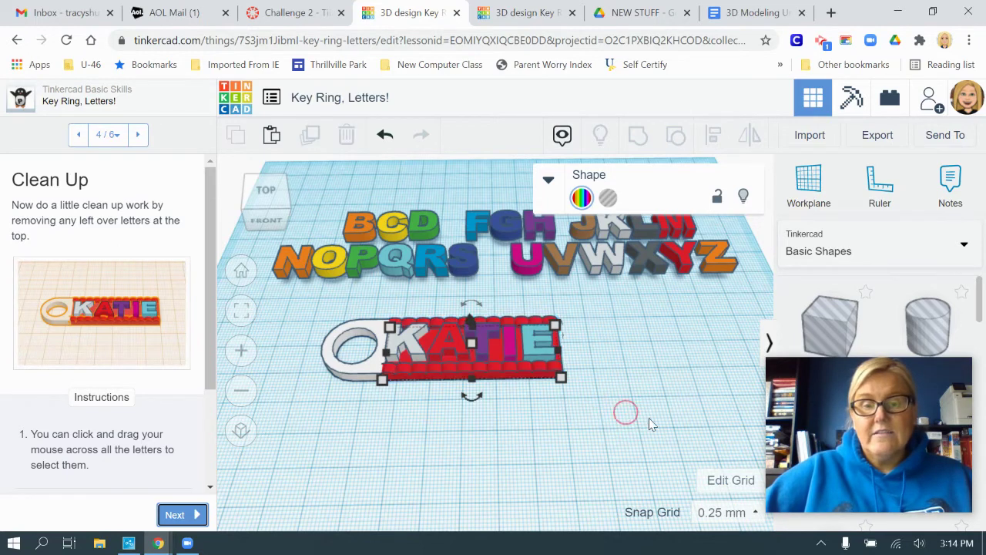
click(624, 412)
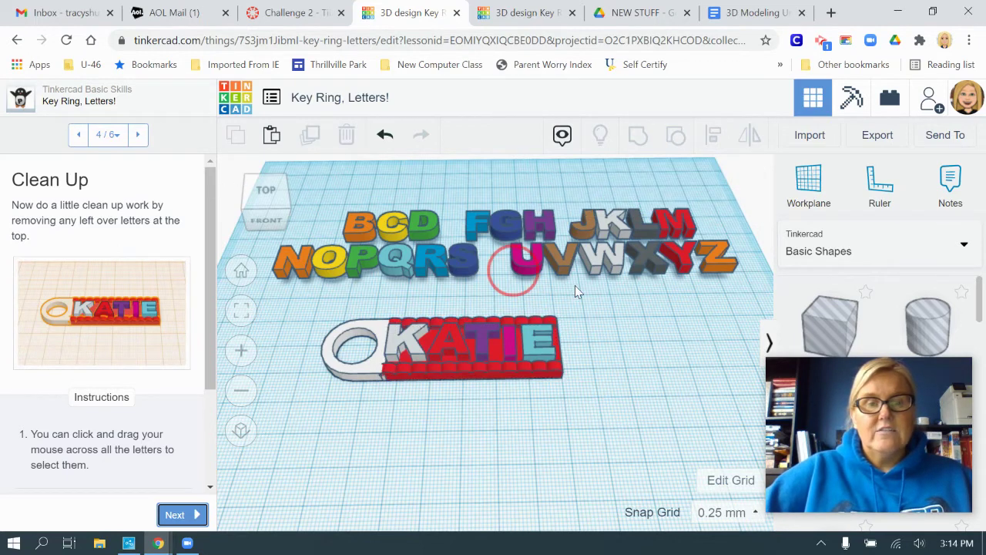
drag(763, 292, 247, 201)
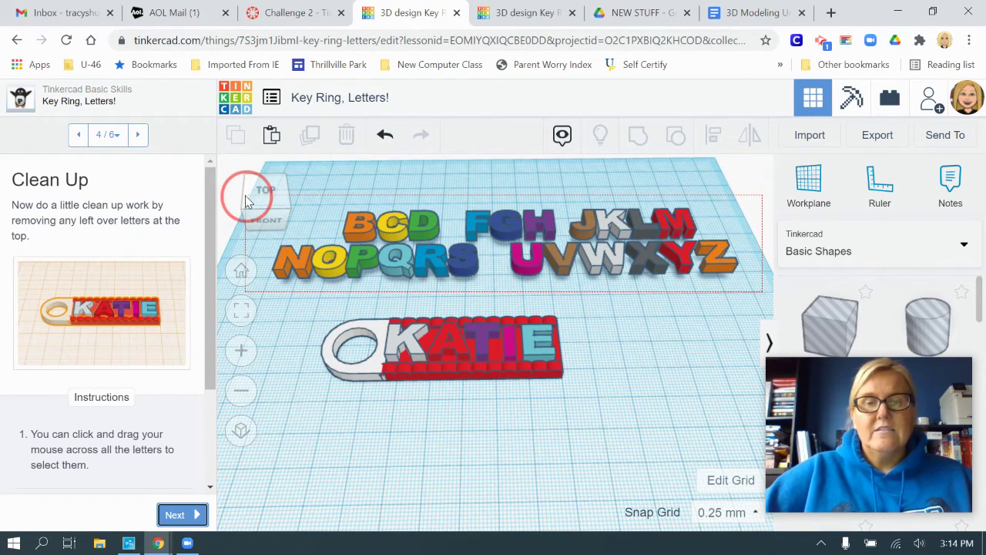
drag(247, 201, 247, 200)
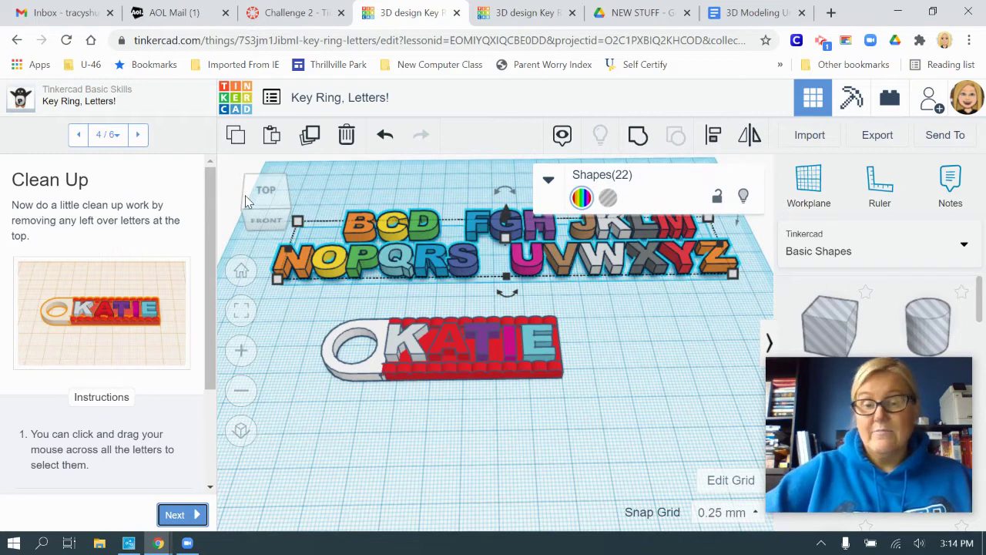
key(Delete)
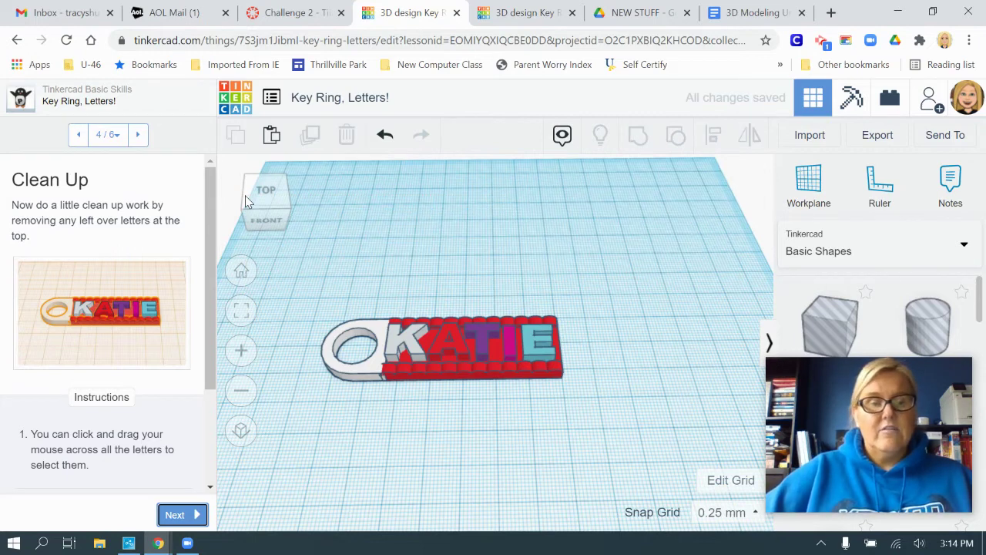
Continue to the Group the Remaining Shapes lesson step and group the ring, red base and letters into one object
scroll(195, 427, down, 2)
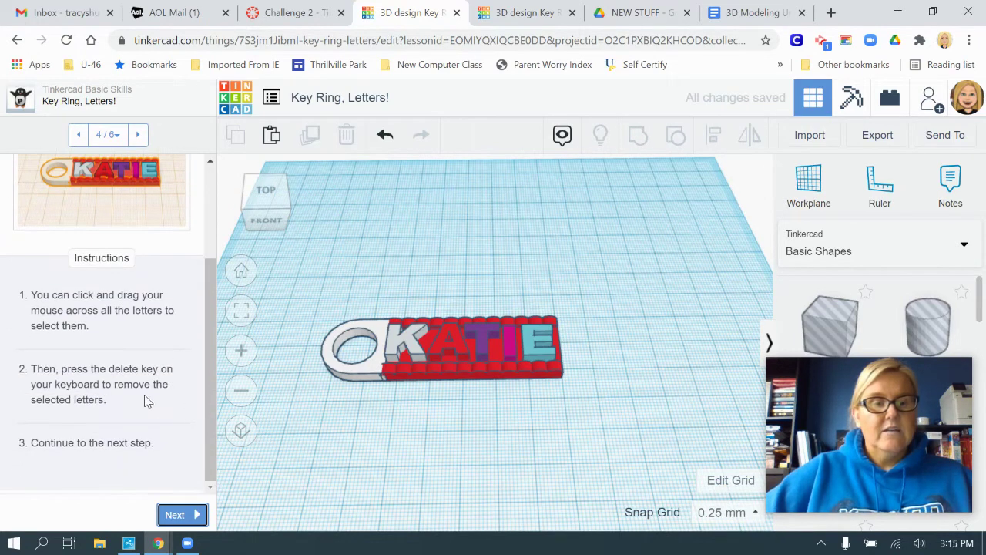
click(173, 515)
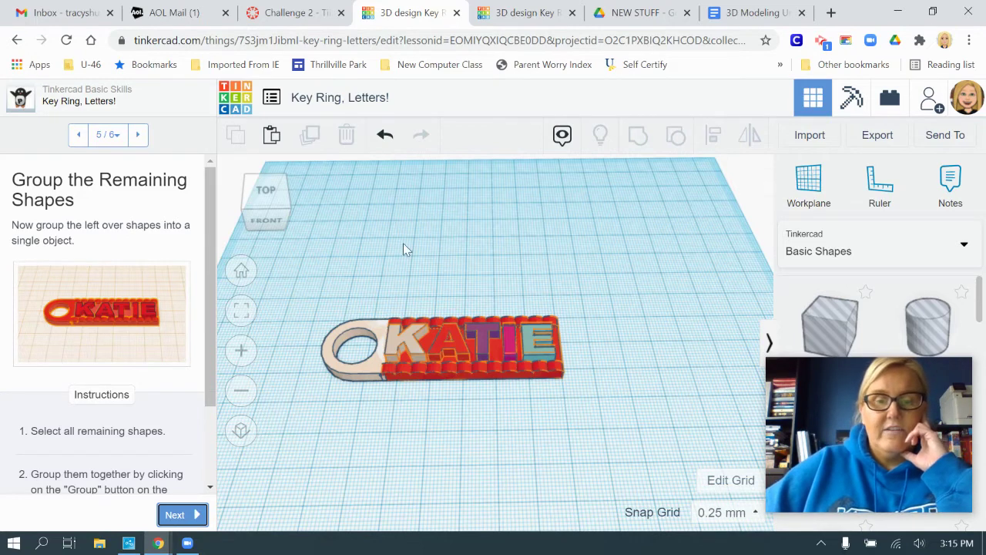
drag(293, 271, 631, 456)
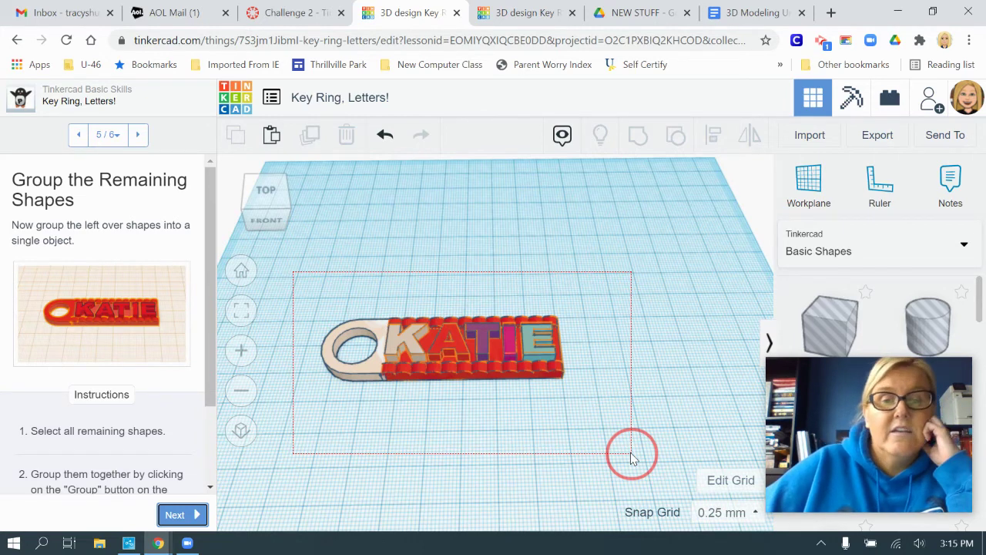
drag(630, 456, 630, 453)
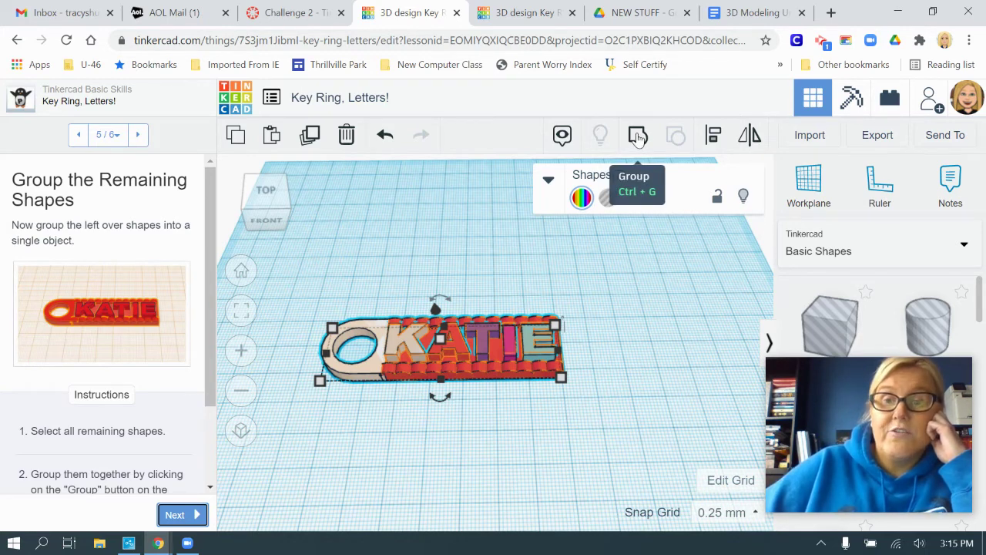
click(639, 136)
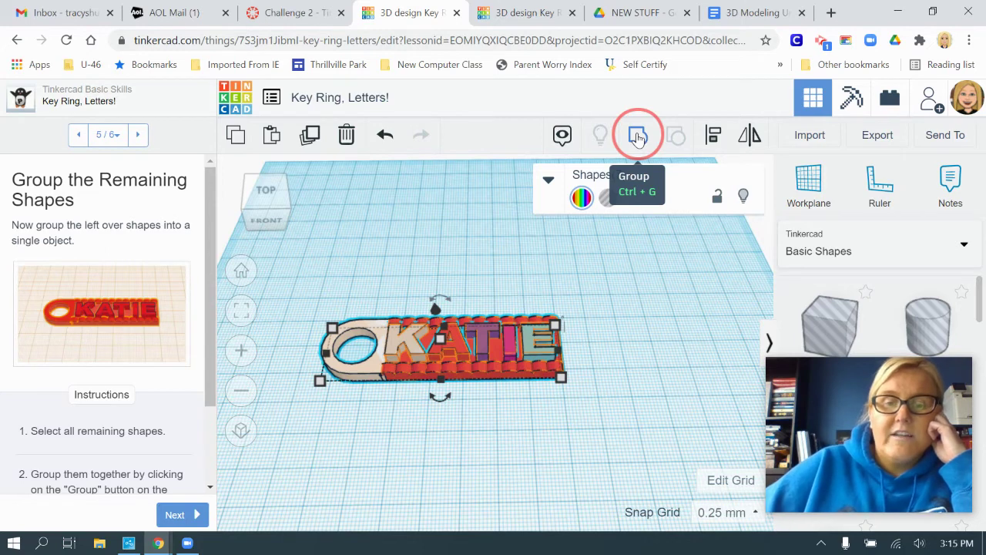
Move the grouped key ring toward the back of the workplane as a test and undo the move
click(640, 391)
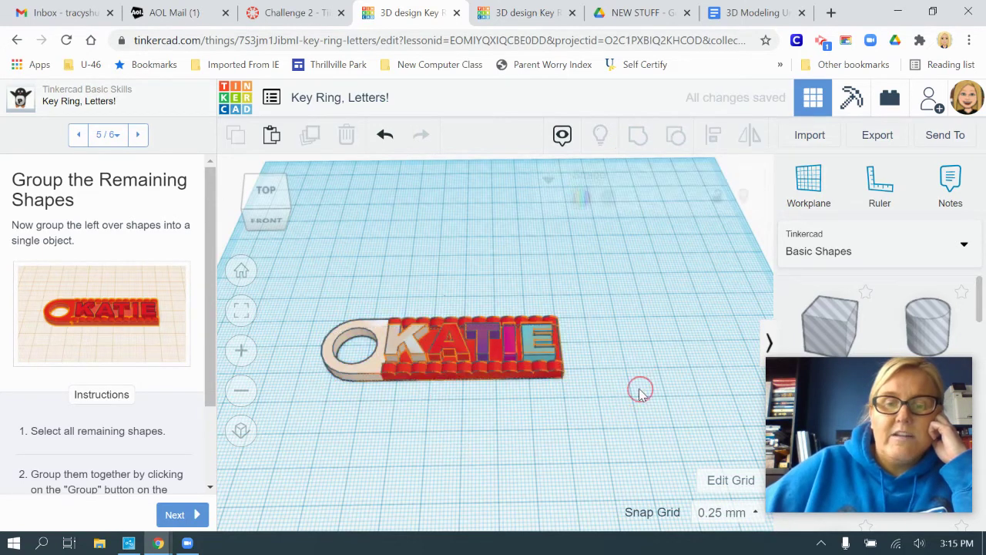
drag(571, 359, 413, 247)
key(ctrl+z)
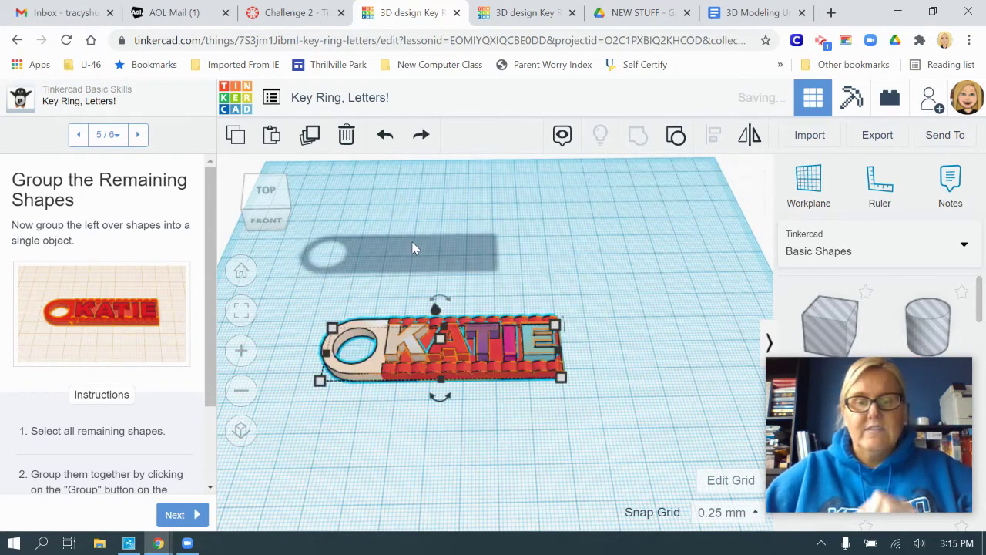
Advance to the lesson's final Congratulations page and copy a screenshot of the finished key ring to the clipboard
scroll(110, 420, down, 2)
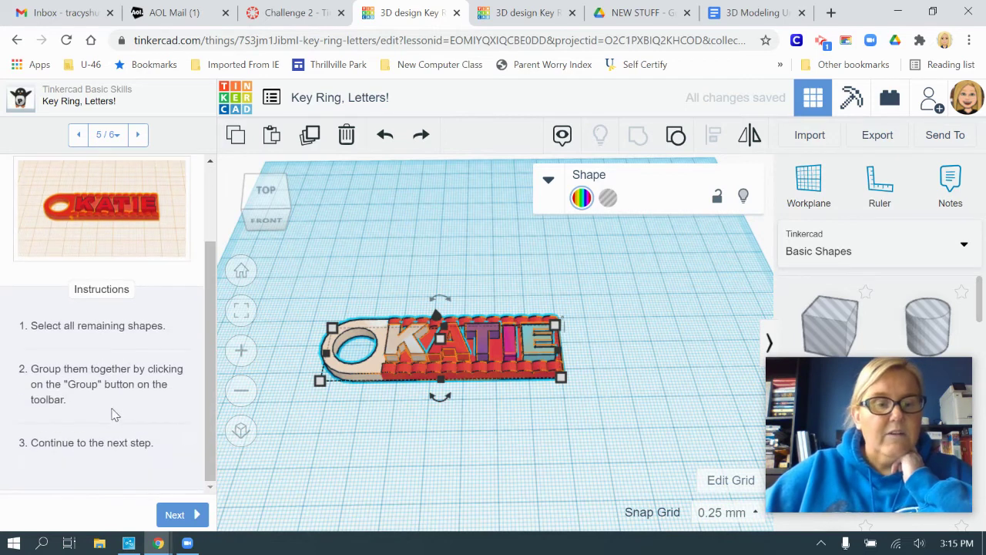
click(191, 514)
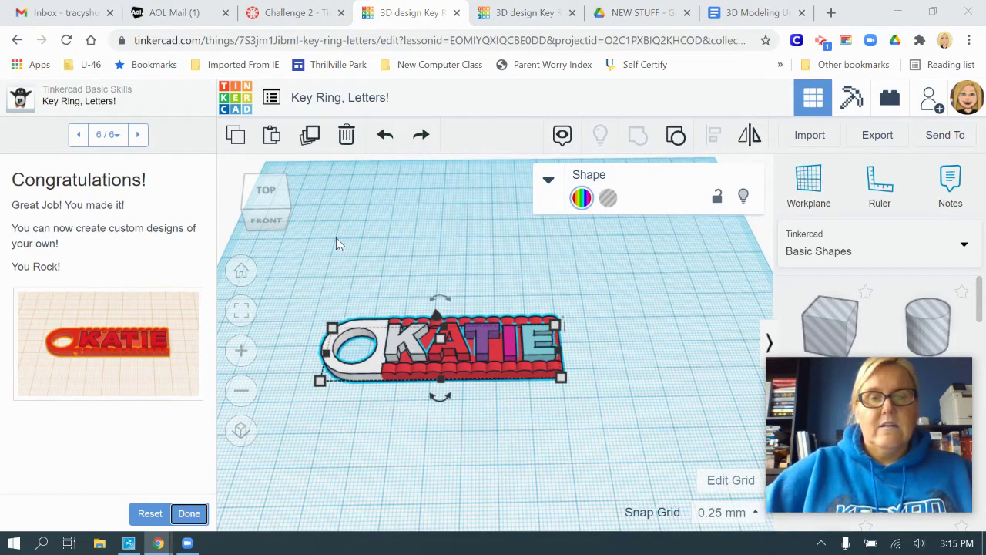
key(ctrl+Print)
drag(276, 220, 659, 481)
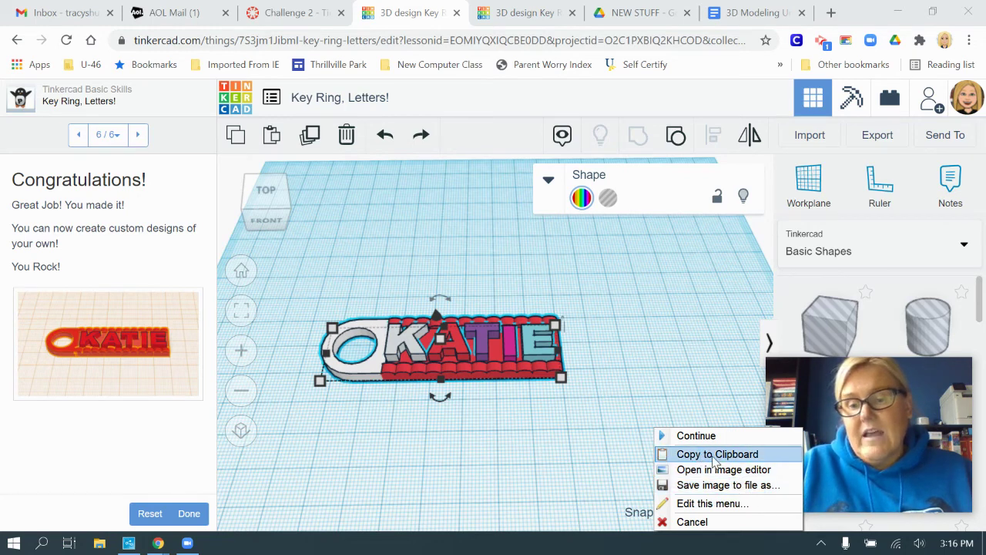
click(714, 456)
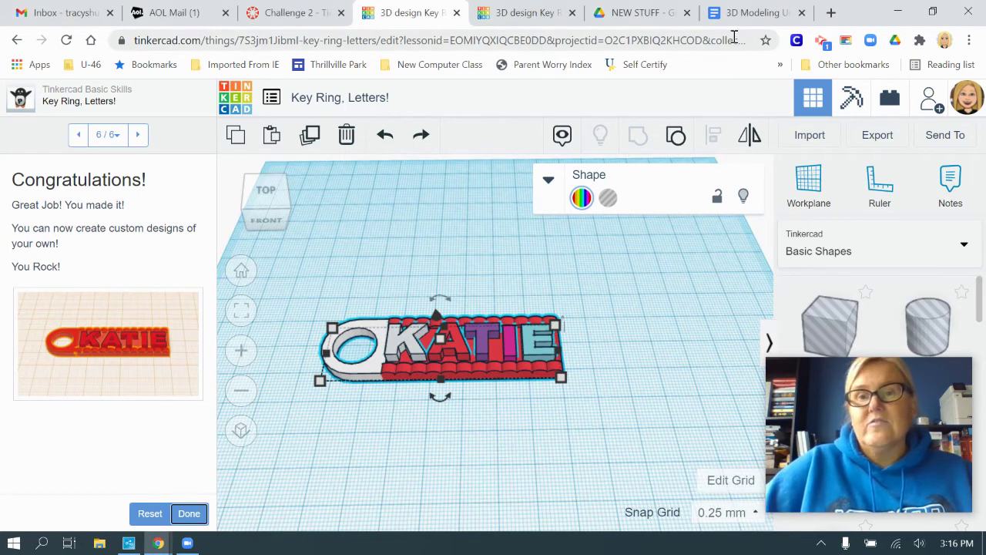
Switch to the Canvas assignment page and try to paste the screenshot onto the embedded Challenge 2 - Tinkercad Basic Skills slide
click(299, 14)
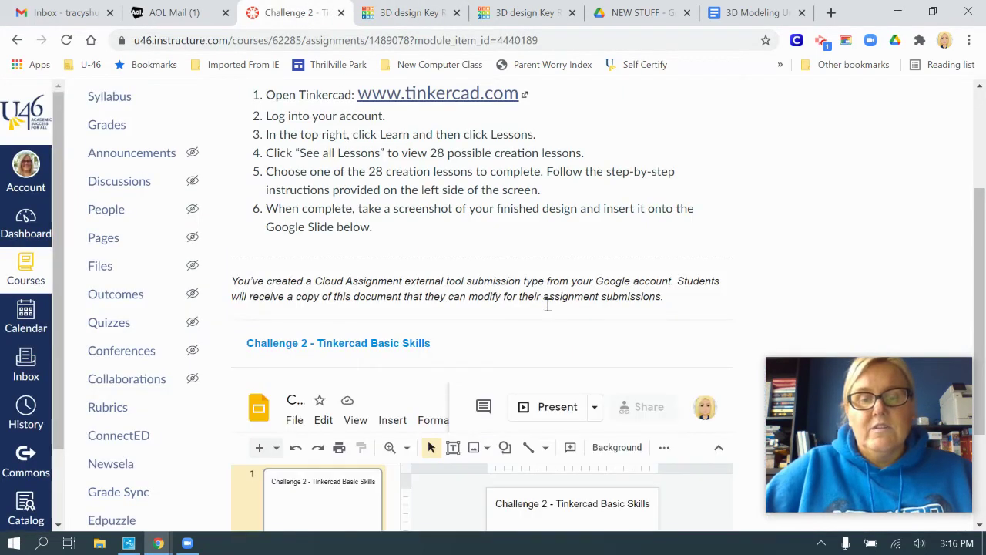
scroll(548, 305, down, 2)
right_click(564, 392)
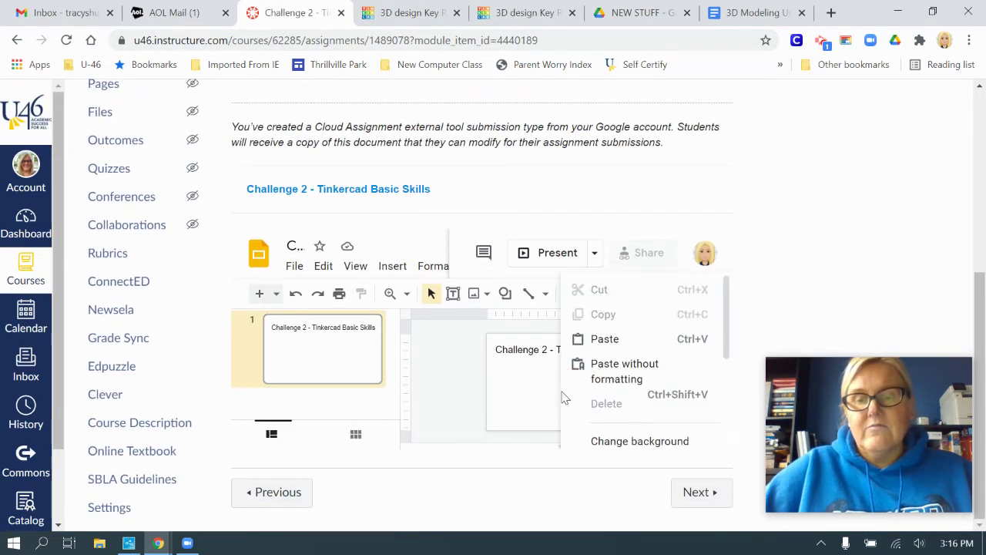
click(604, 341)
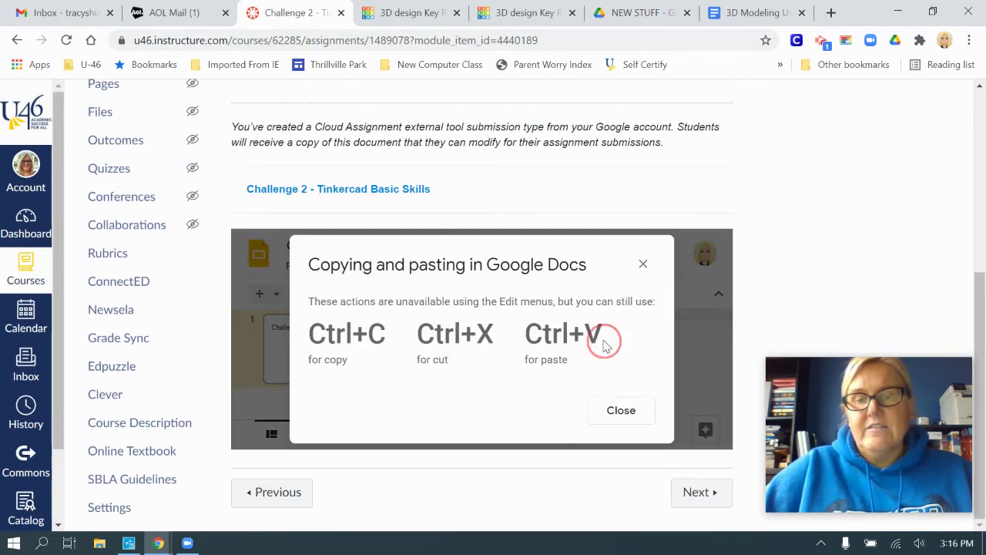
click(643, 266)
Open the Challenge 2 assignment in Student View and examine its instructions and Google submission area
scroll(815, 282, up, 4)
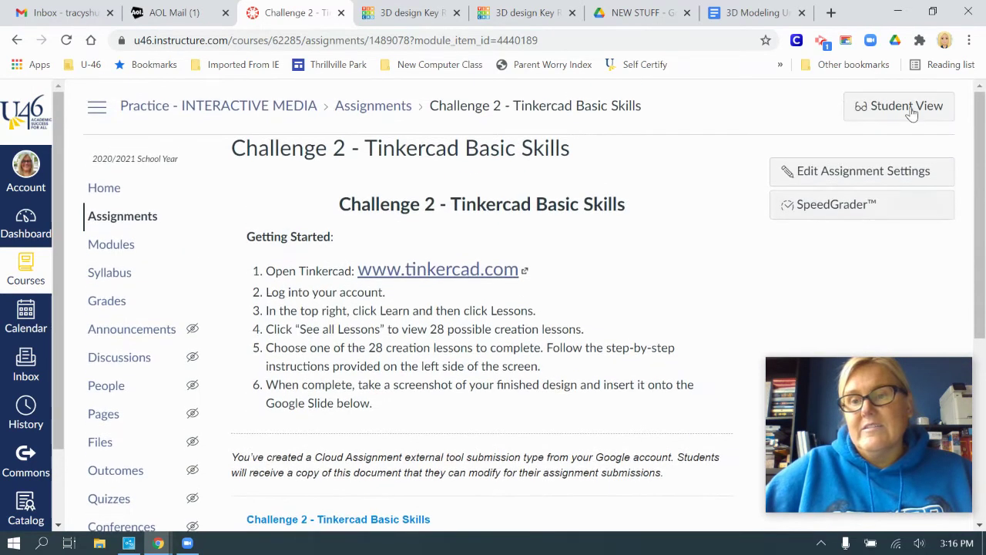
click(906, 108)
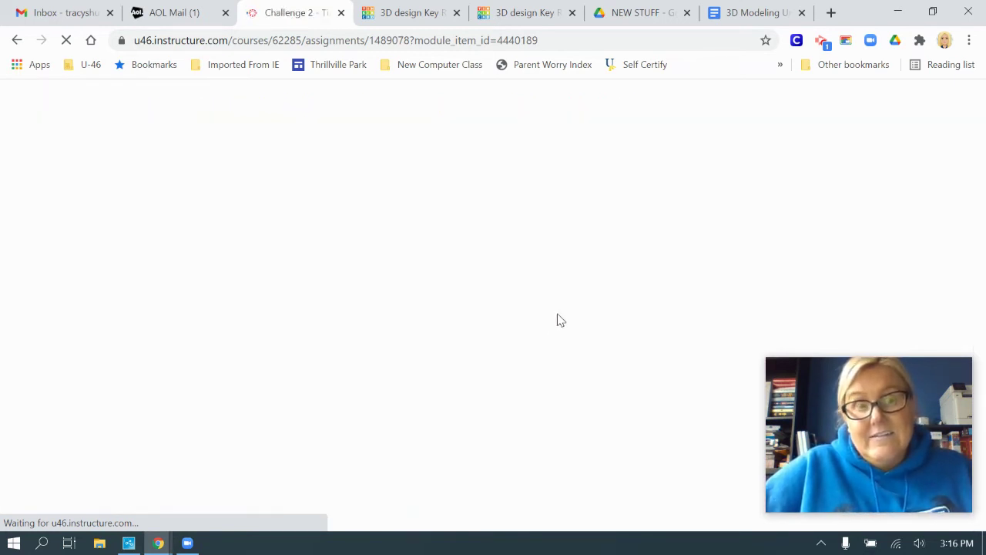
scroll(576, 310, down, 5)
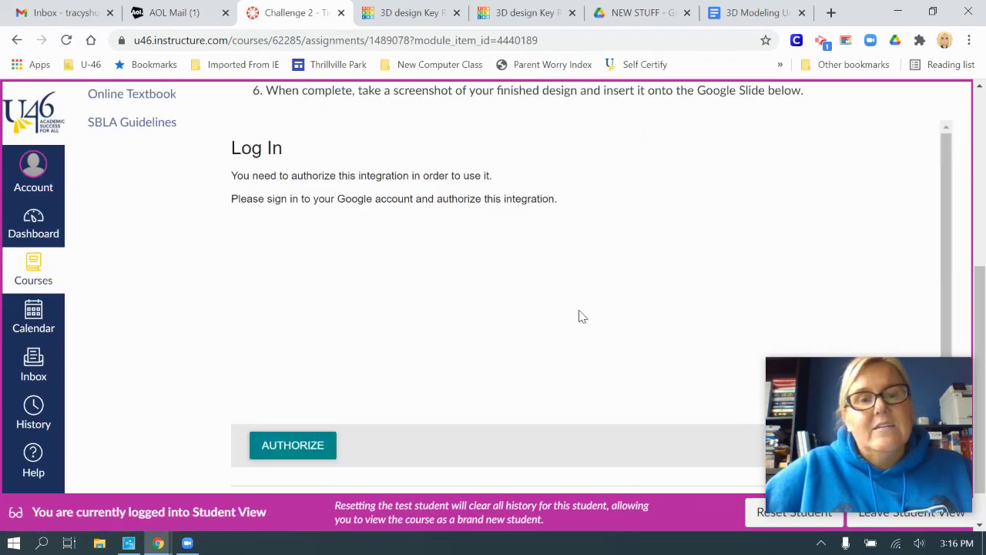
scroll(466, 348, up, 5)
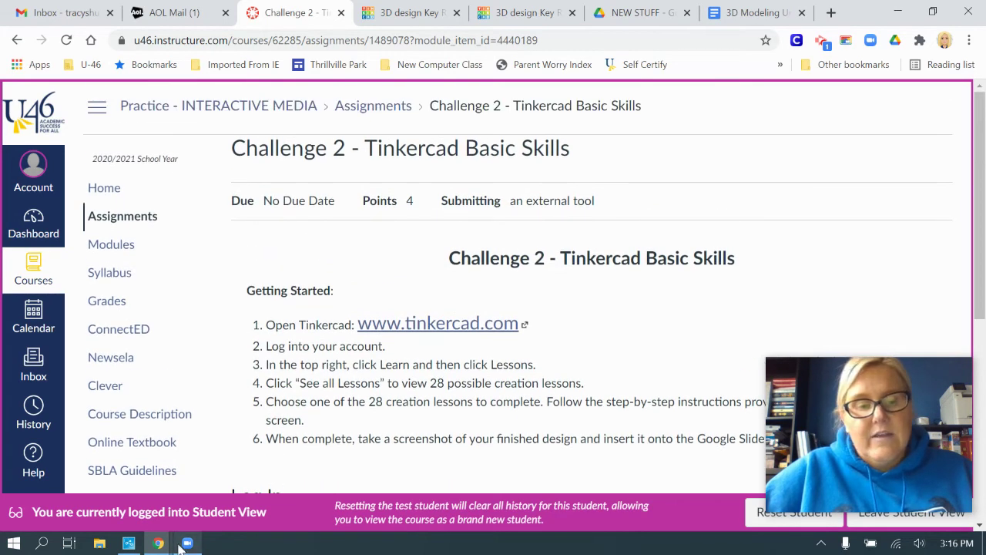
mouse_move(159, 539)
click(507, 514)
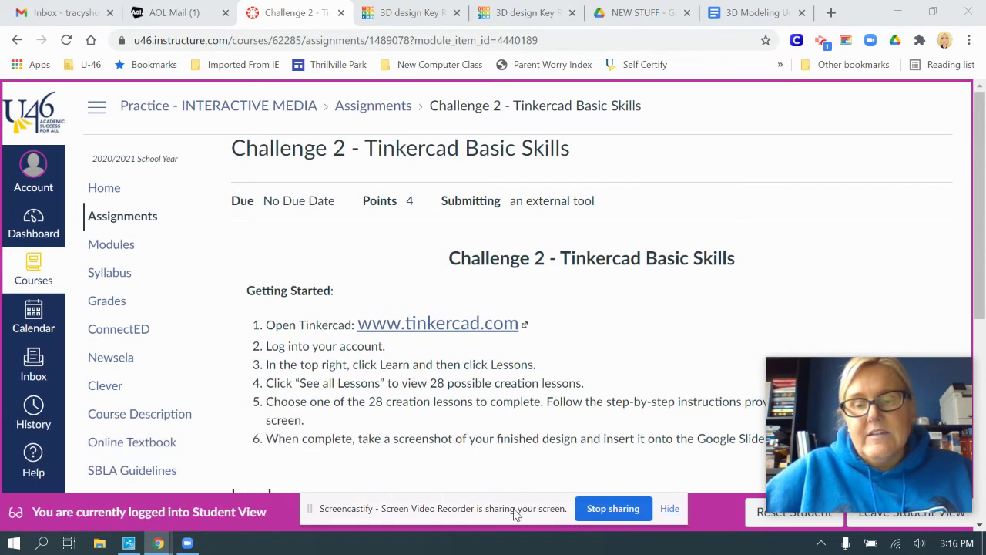